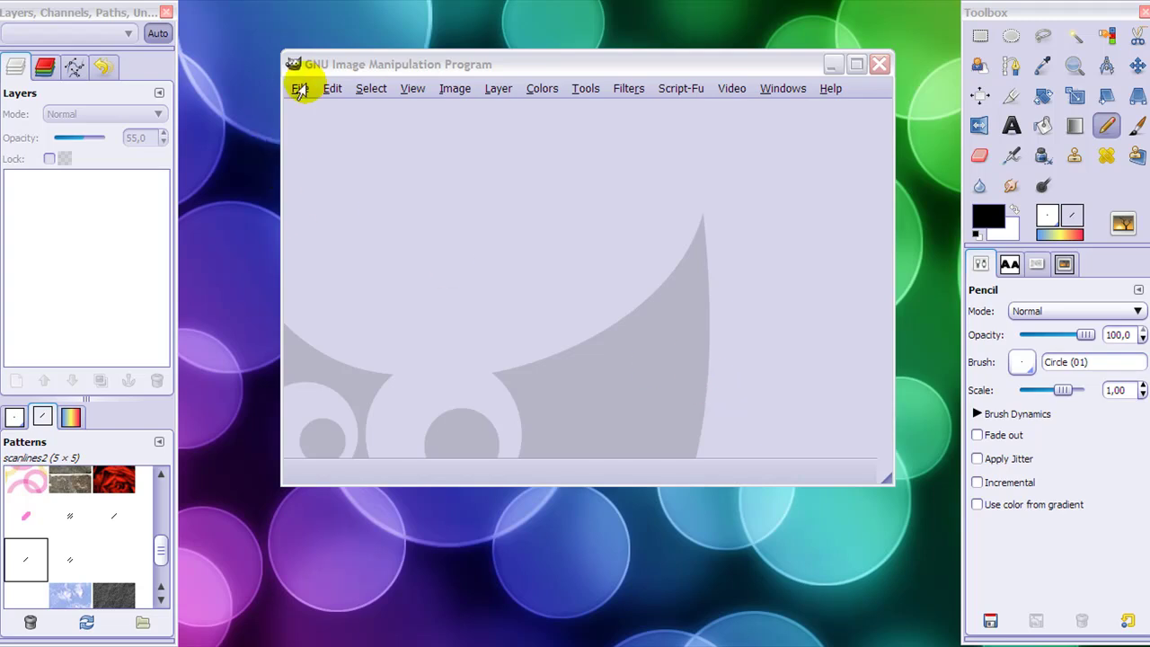
- Create a new 5×5 px image with Fill with set to Transparency
left_click(300, 88)
left_click(310, 107)
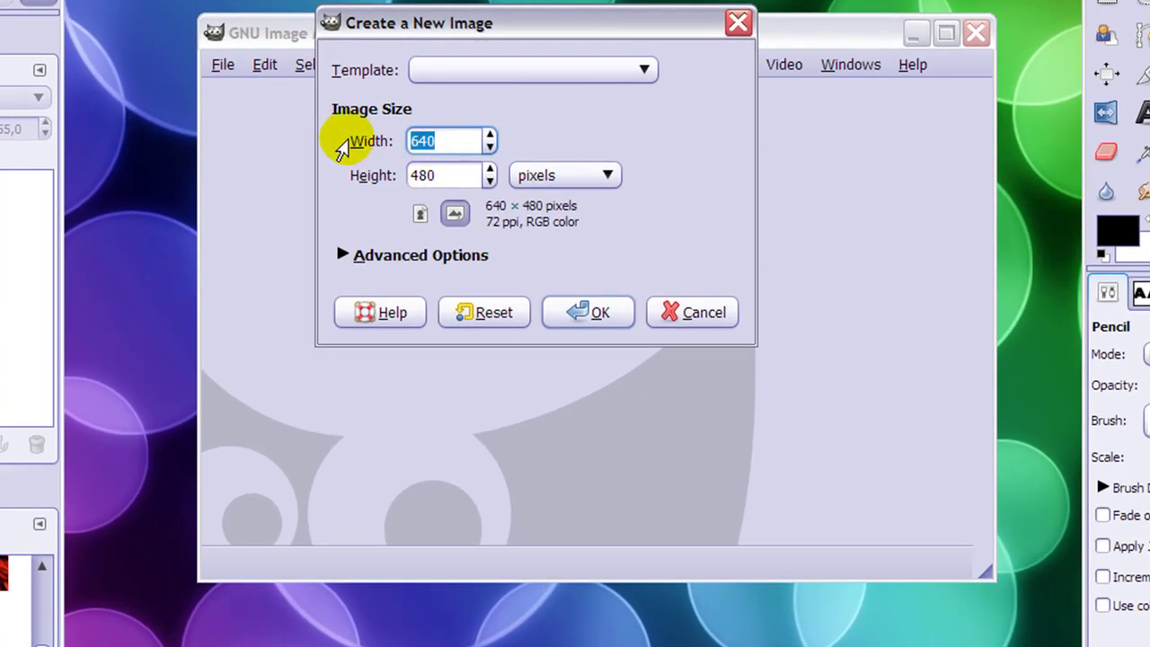
key("Tab")
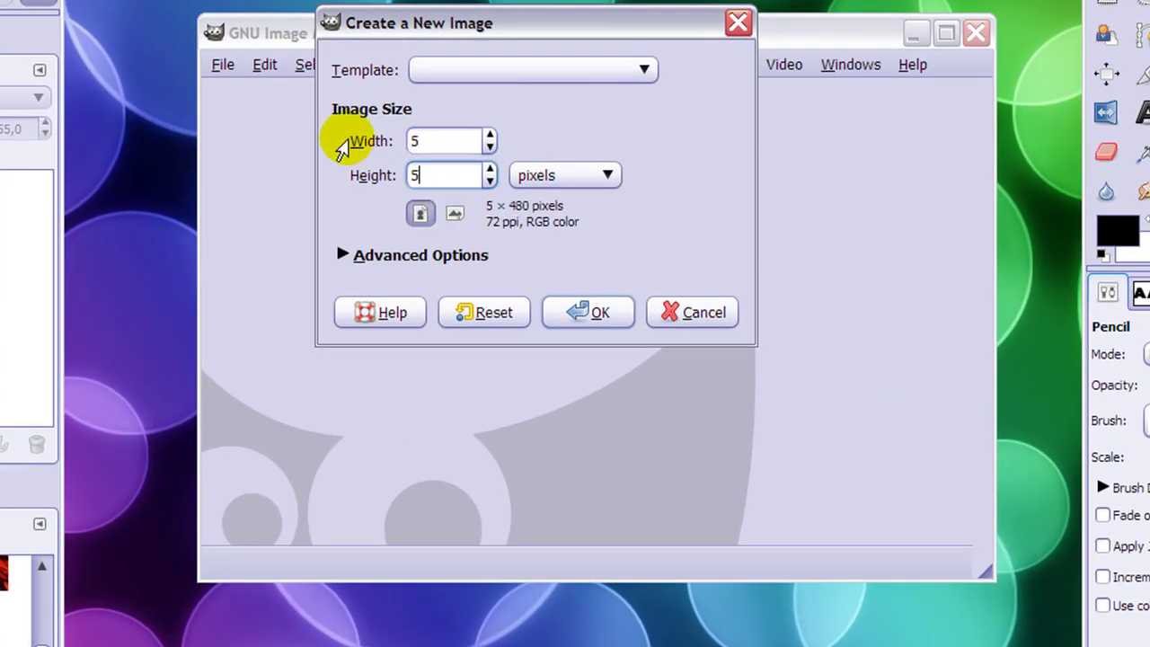
type("5")
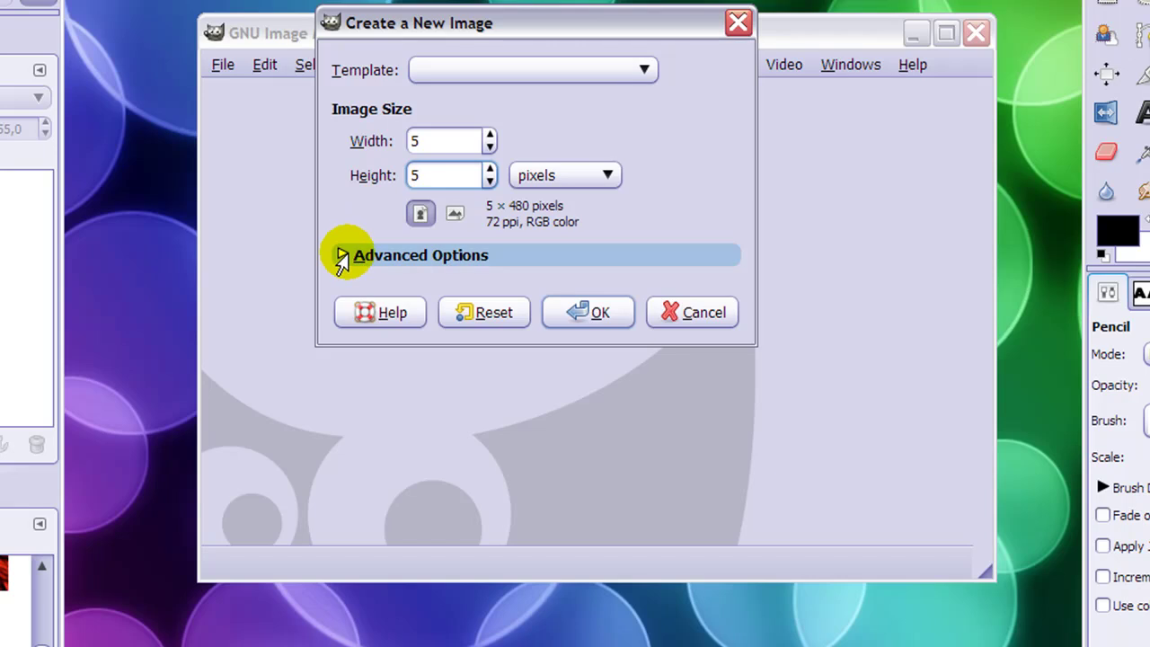
left_click(341, 256)
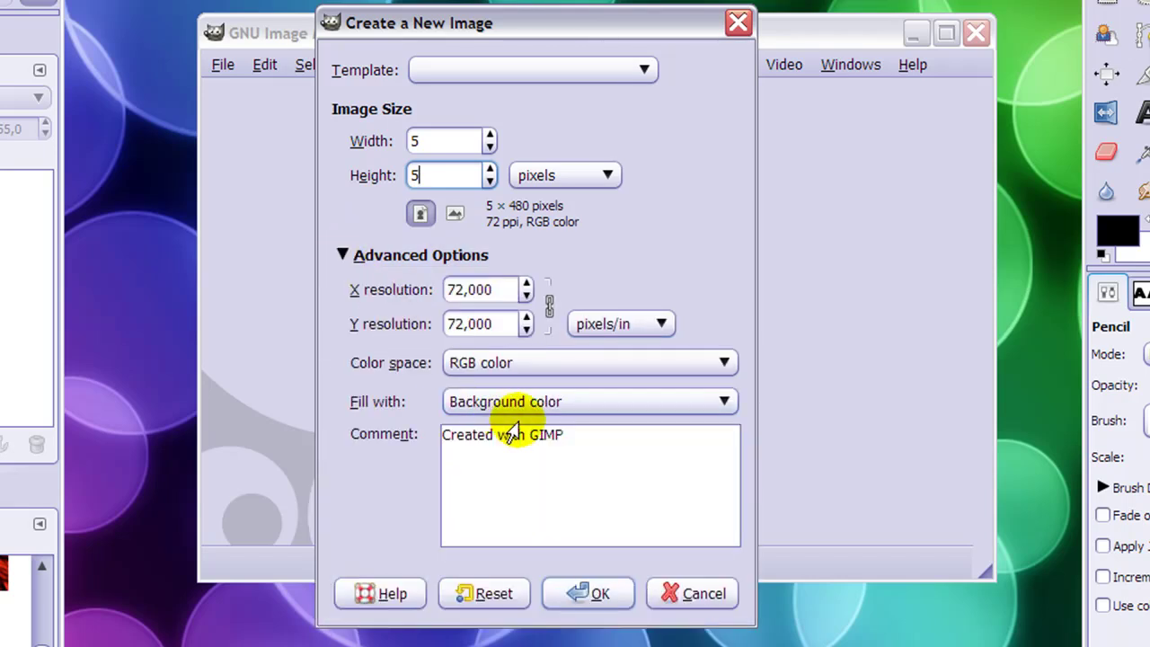
left_click(521, 409)
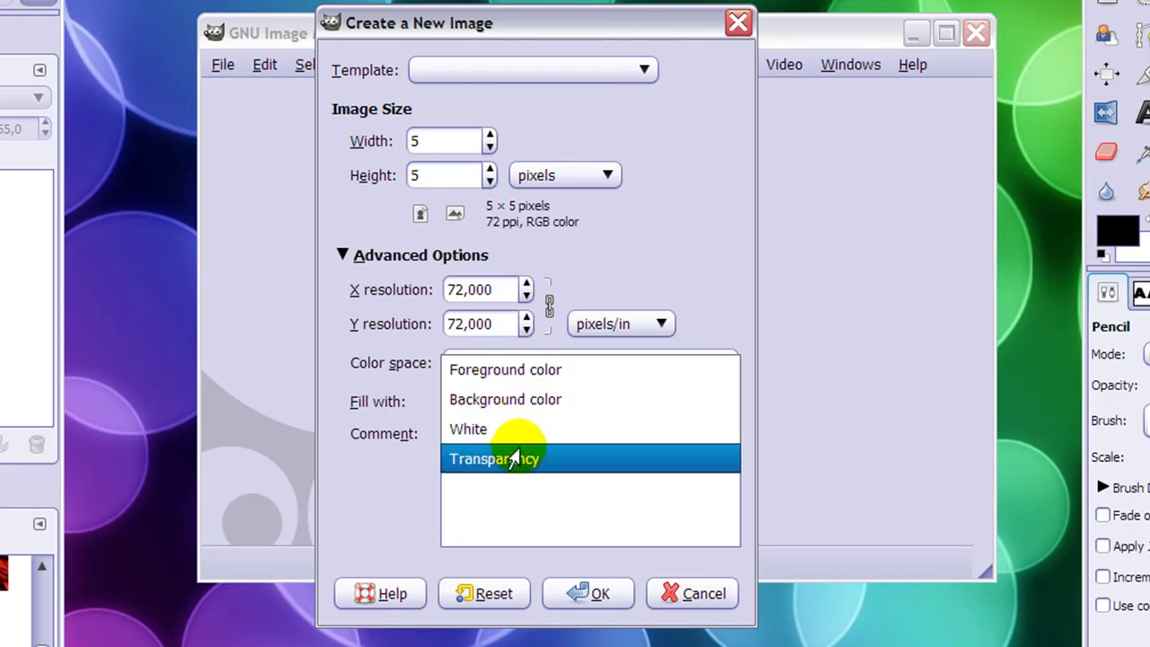
left_click(514, 460)
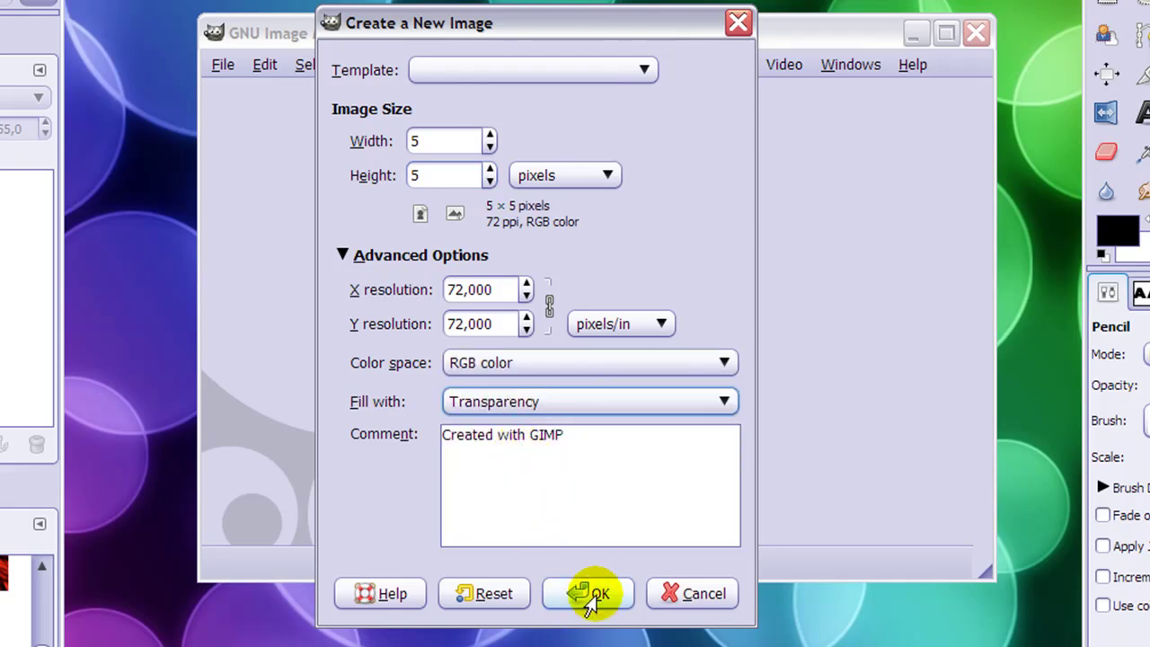
left_click(591, 594)
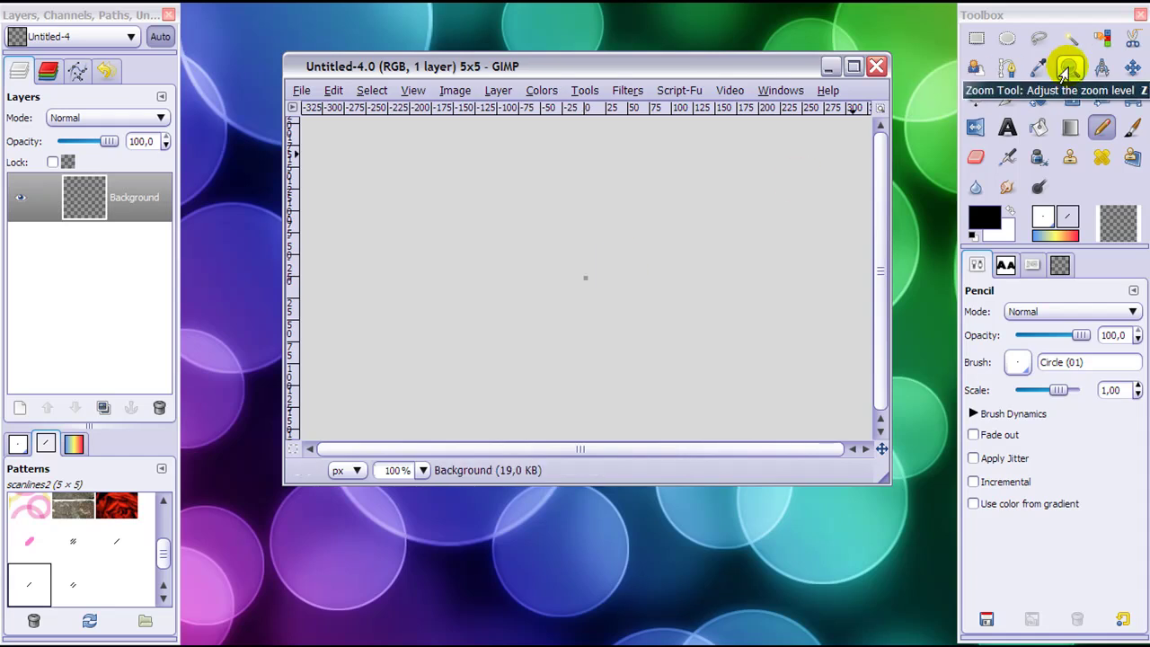
- Zoom in with the Zoom tool until the 5×5 image fills the view at 6400%
left_click(1068, 69)
left_click(566, 313)
left_click(566, 313)
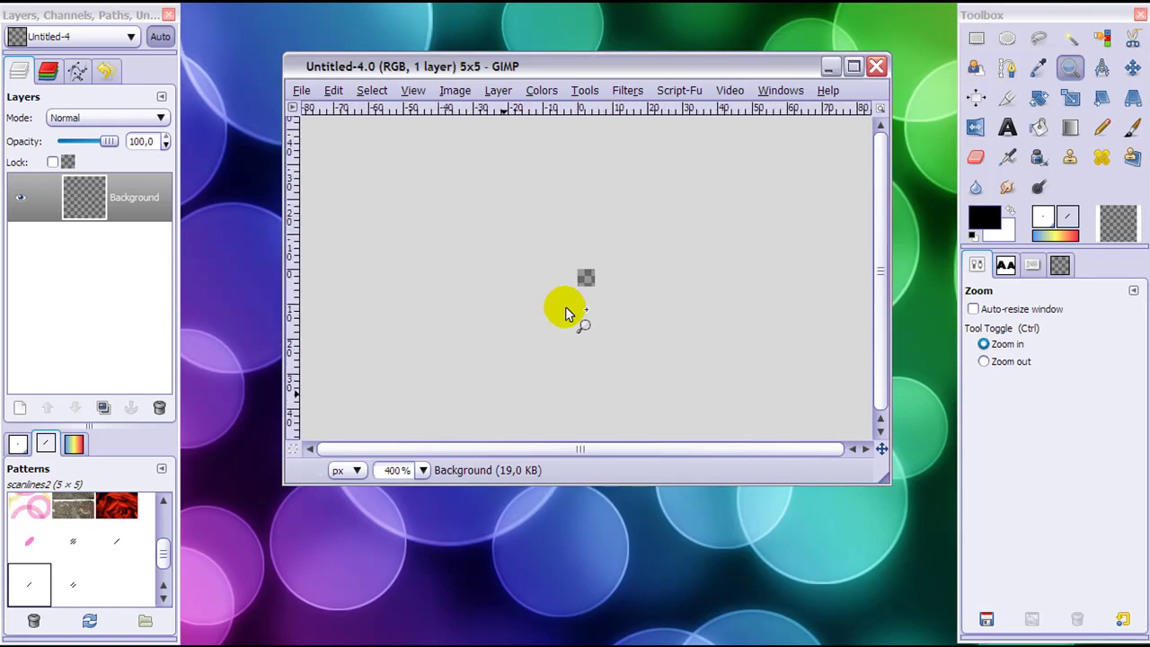
left_click(566, 313)
left_click(566, 313)
left_click(566, 313)
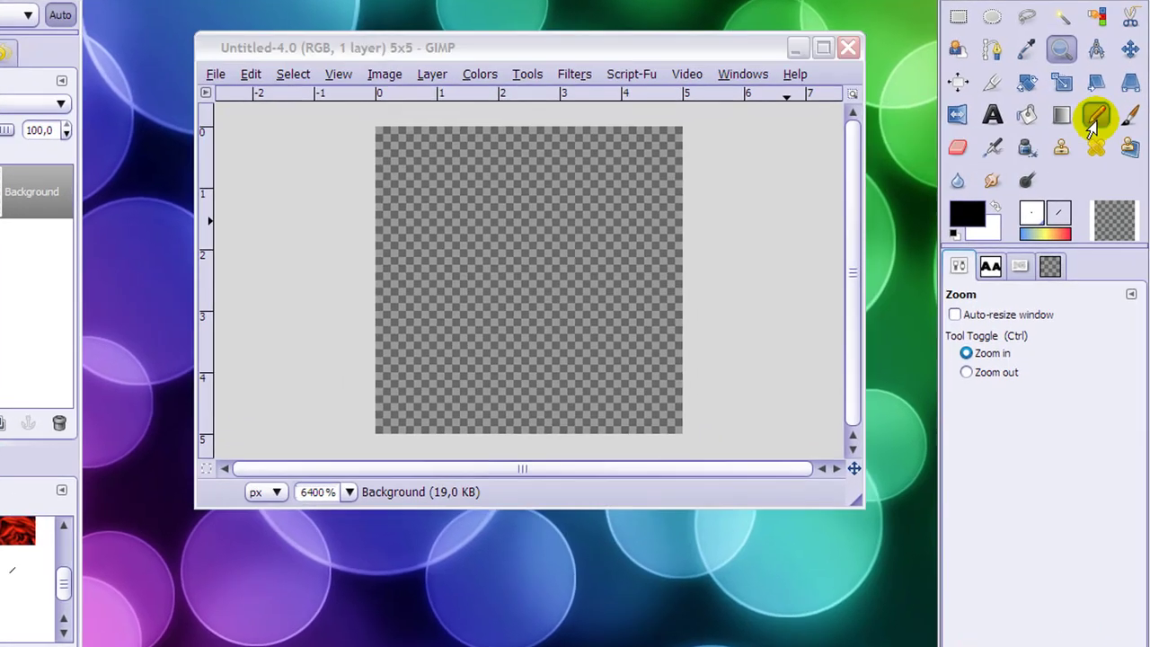
- Draw five black pixels from (4,0) to (0,4) with the 1px Pencil, undoing two stray dots
left_click(1102, 131)
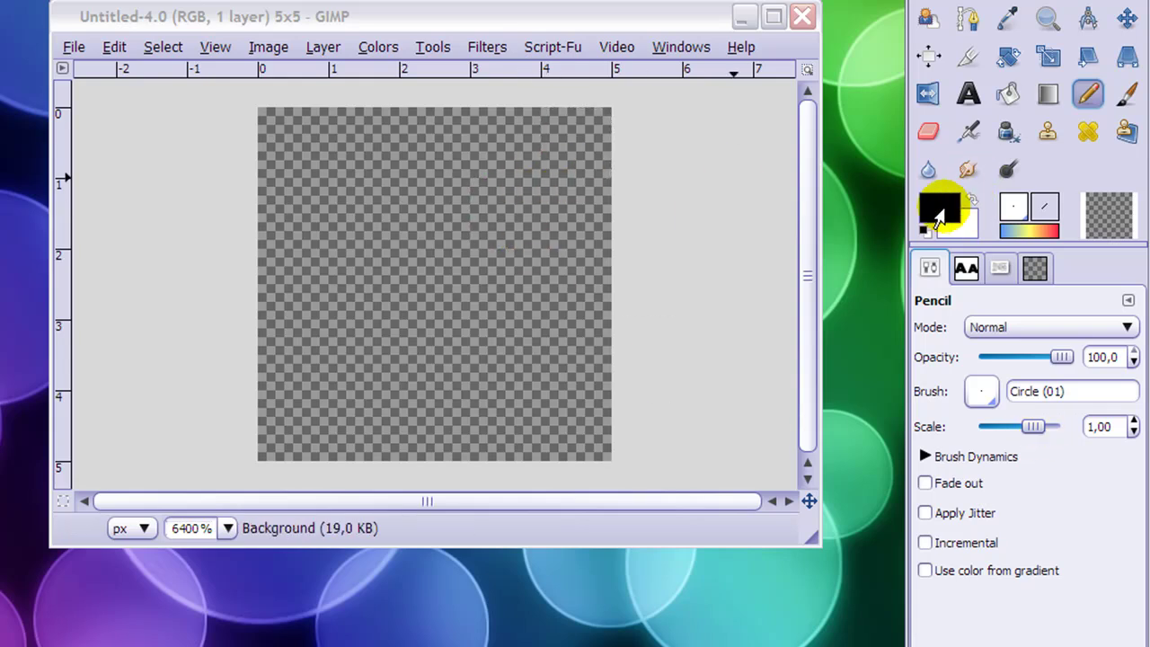
left_click(589, 144)
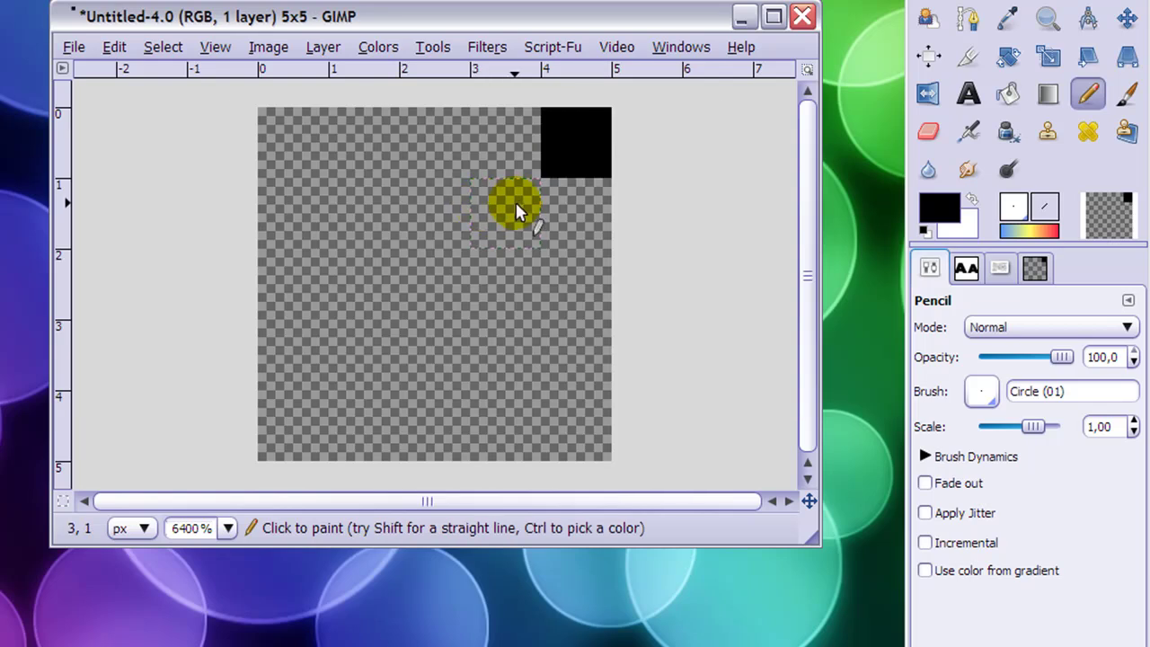
left_click(515, 209)
left_click(445, 286)
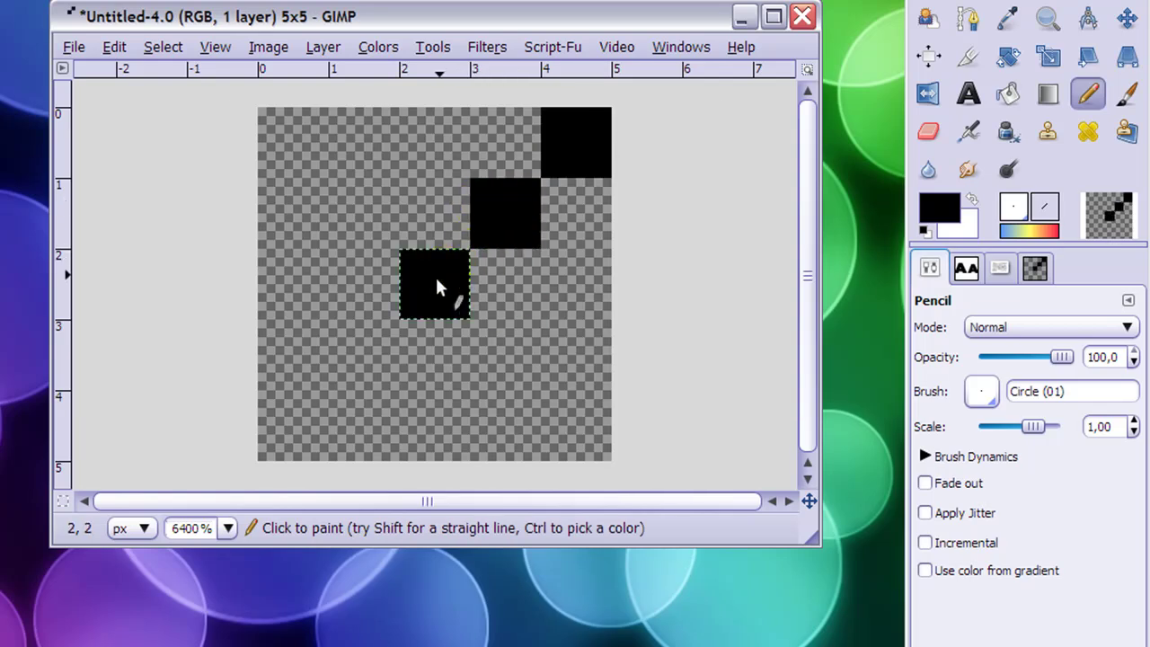
left_click(355, 346)
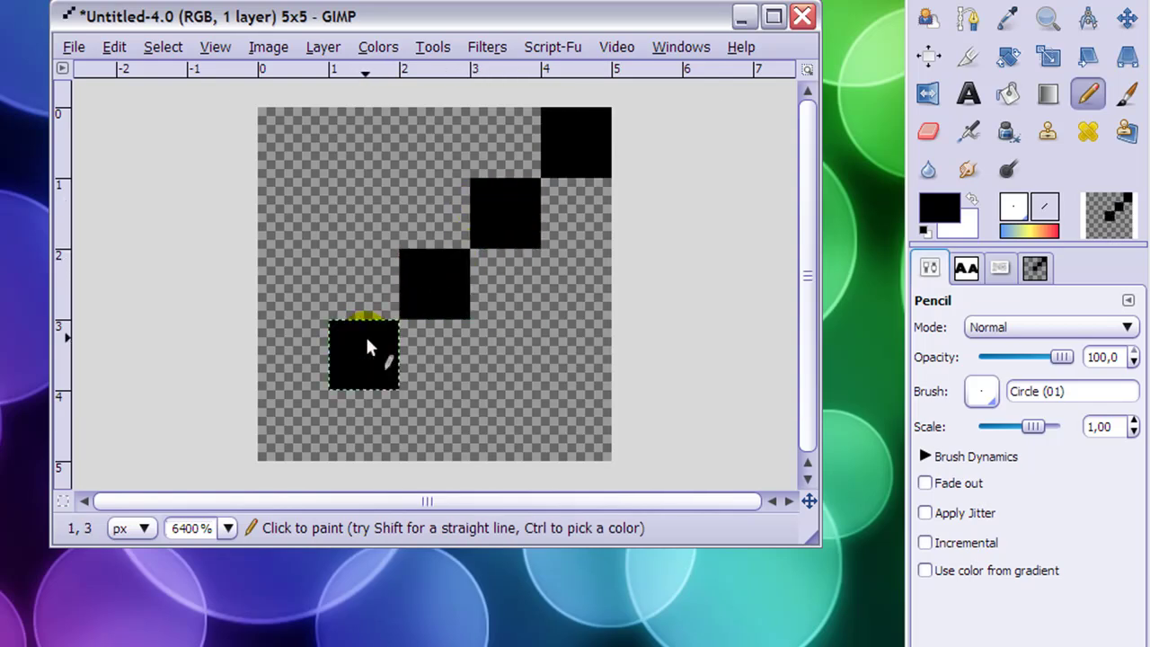
left_click(297, 416)
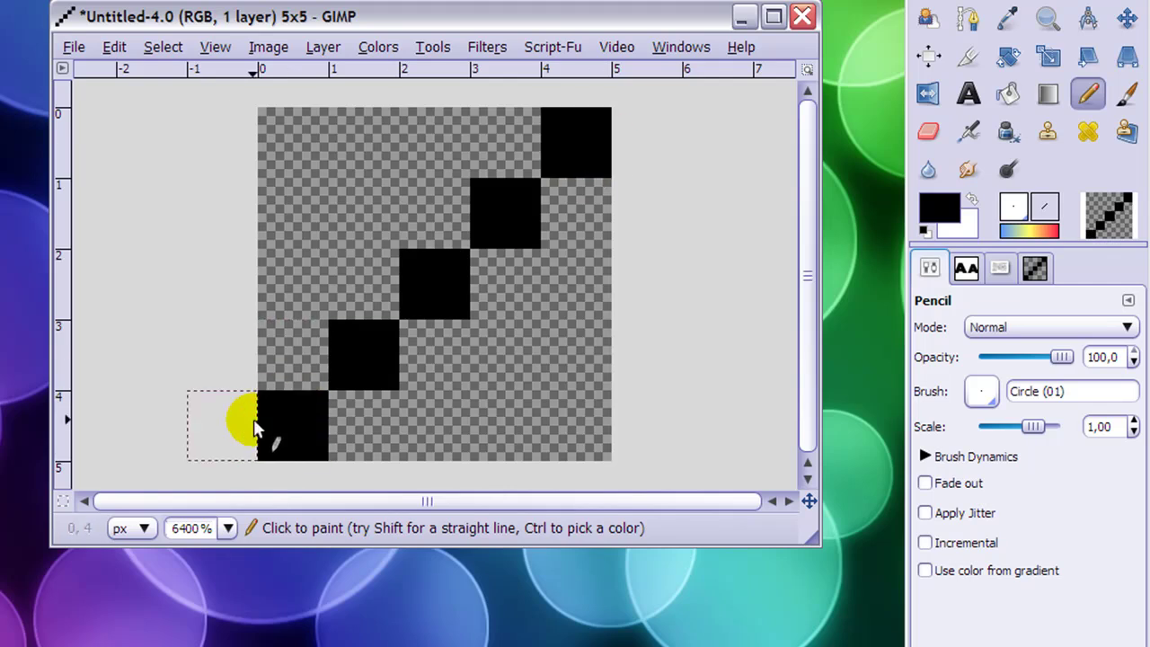
left_click(265, 123)
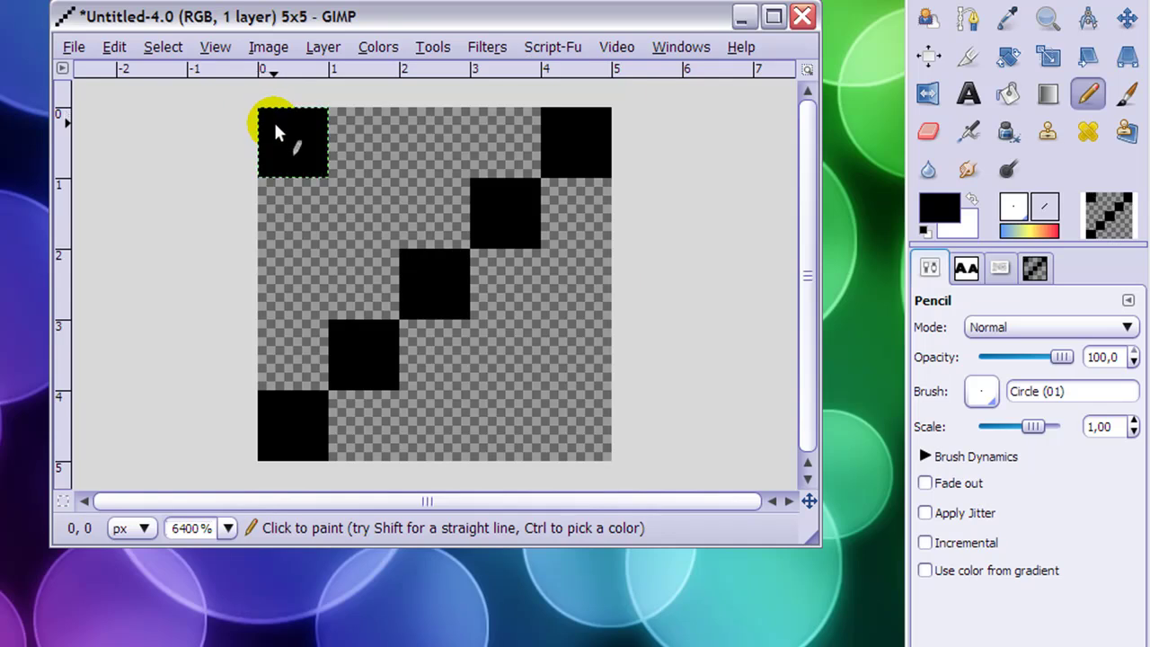
left_click(343, 194)
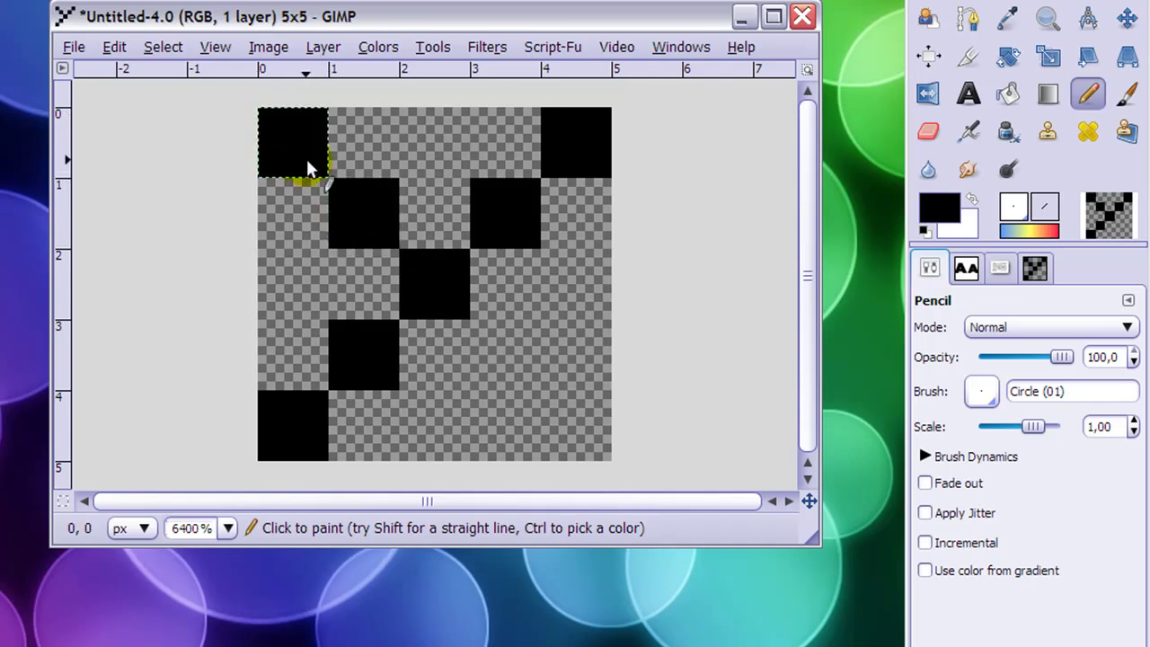
key("ctrl+z")
key("ctrl+z")
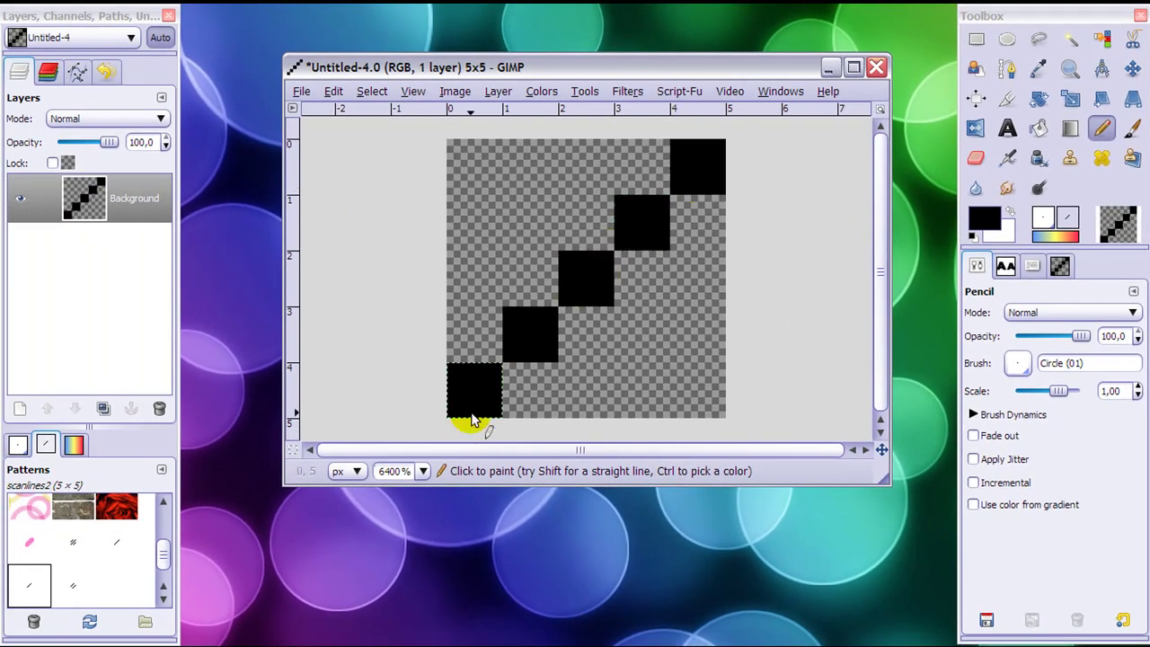
- Copy the diagonal image and paste it as a new pattern named 'scanlines tut'
left_click(332, 93)
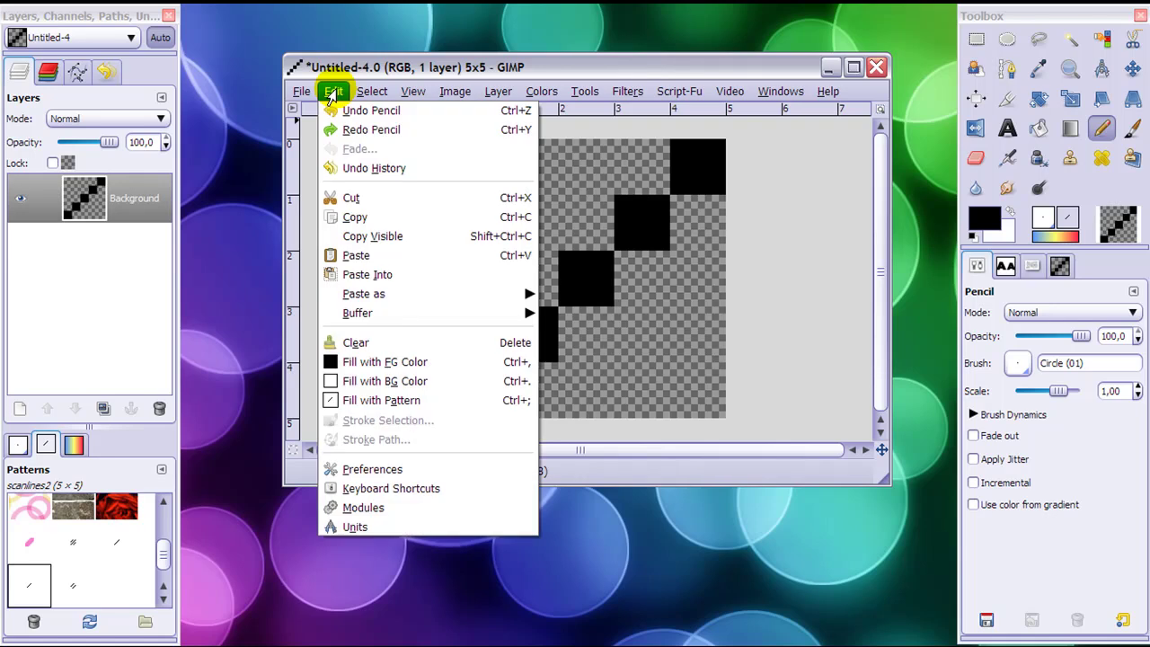
left_click(360, 220)
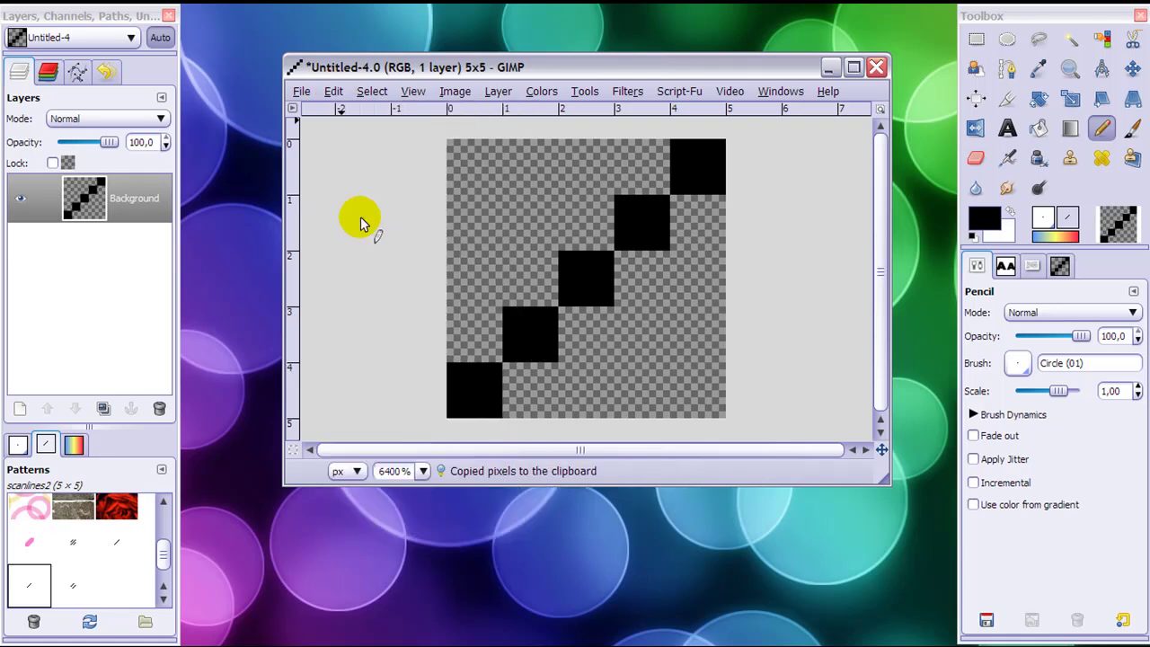
left_click(332, 93)
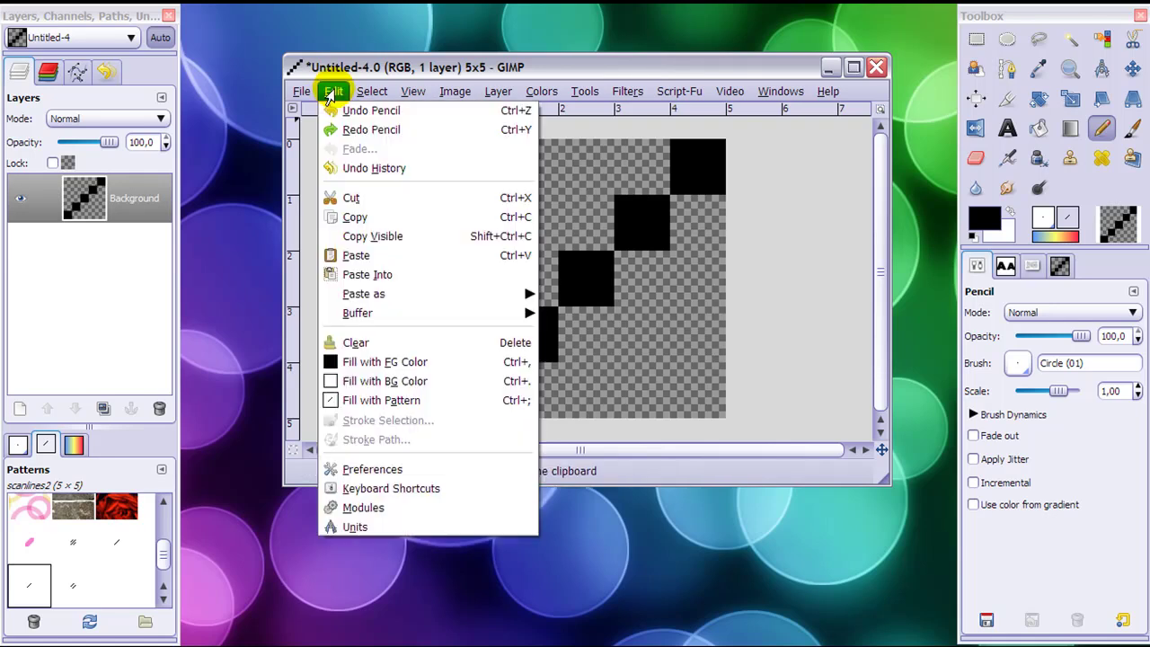
mouse_move(409, 303)
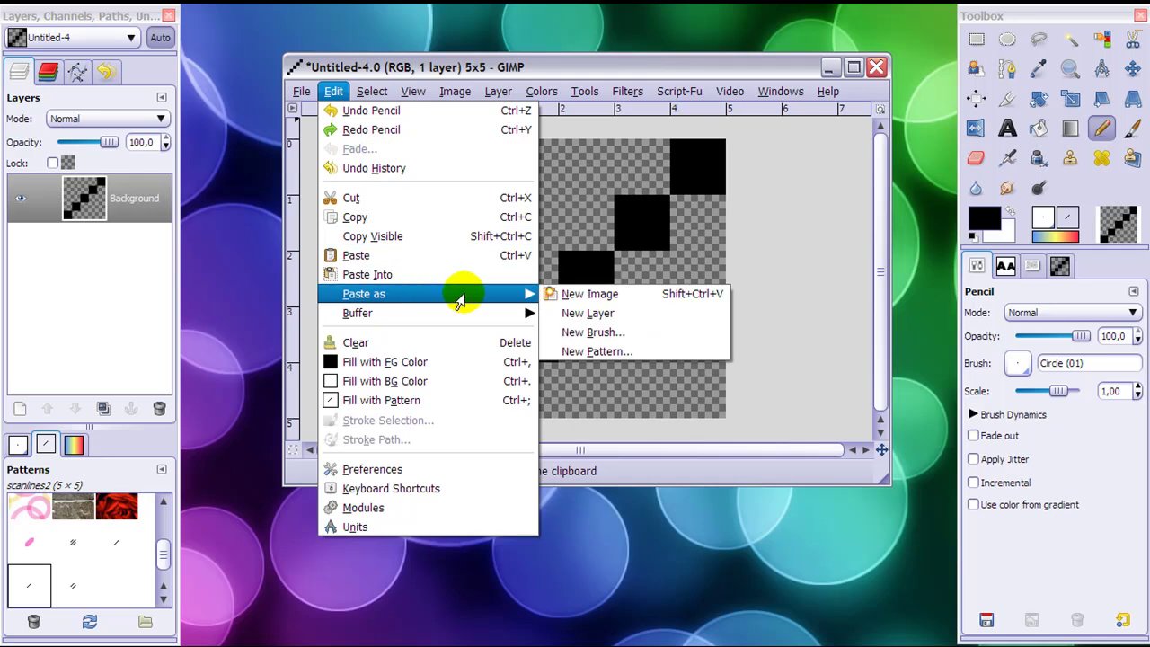
left_click(597, 351)
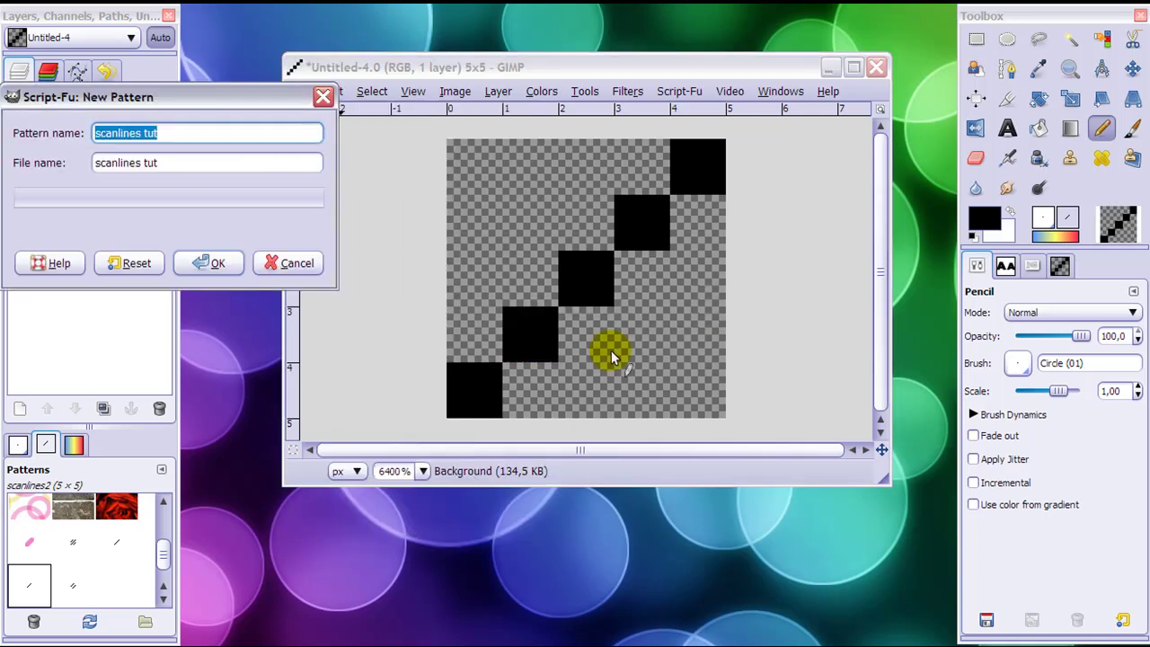
left_click_drag(186, 106, 554, 127)
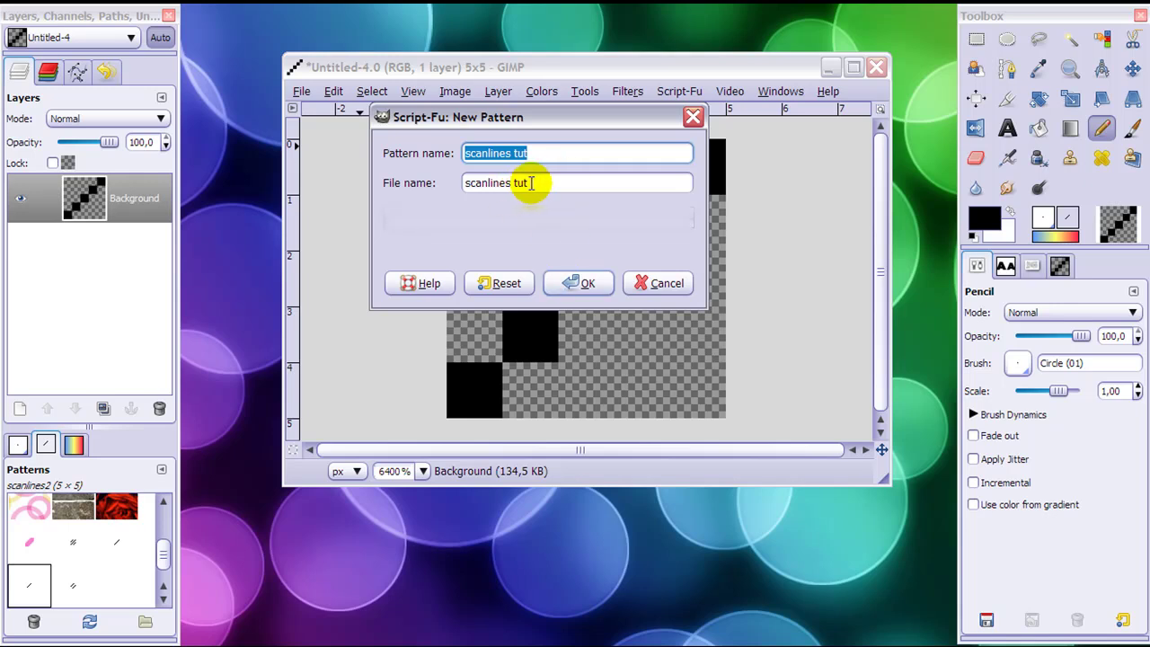
left_click(566, 284)
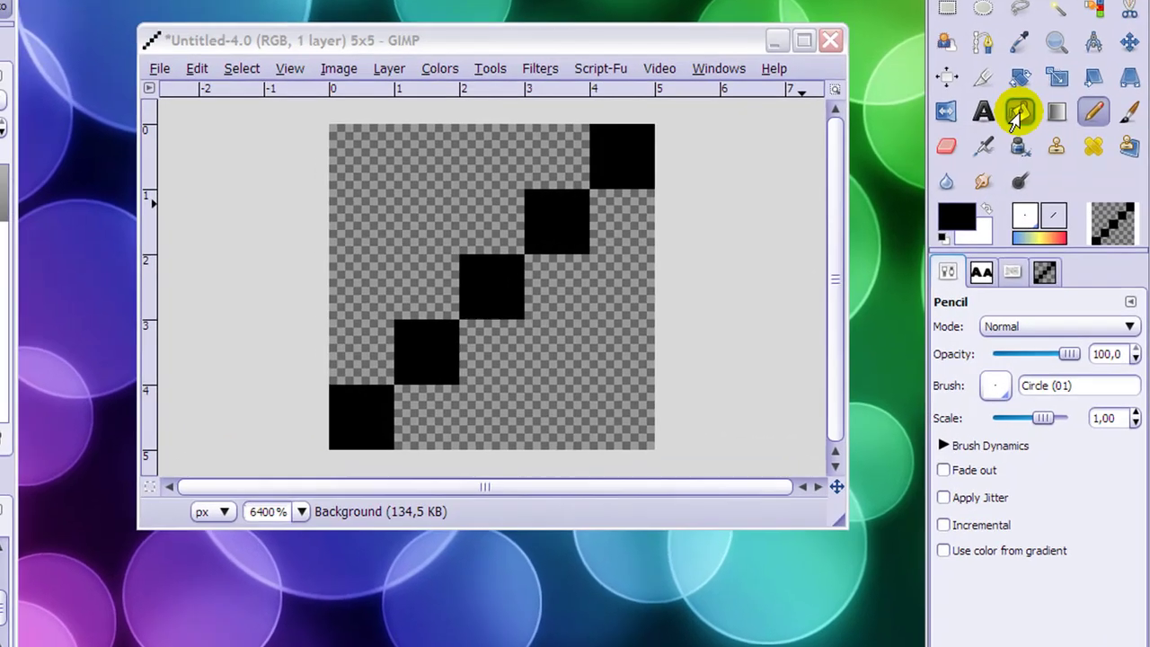
- Select Bucket Fill with Pattern fill using 'scanlines tut' and minimize the 5×5 image window
left_click(1037, 128)
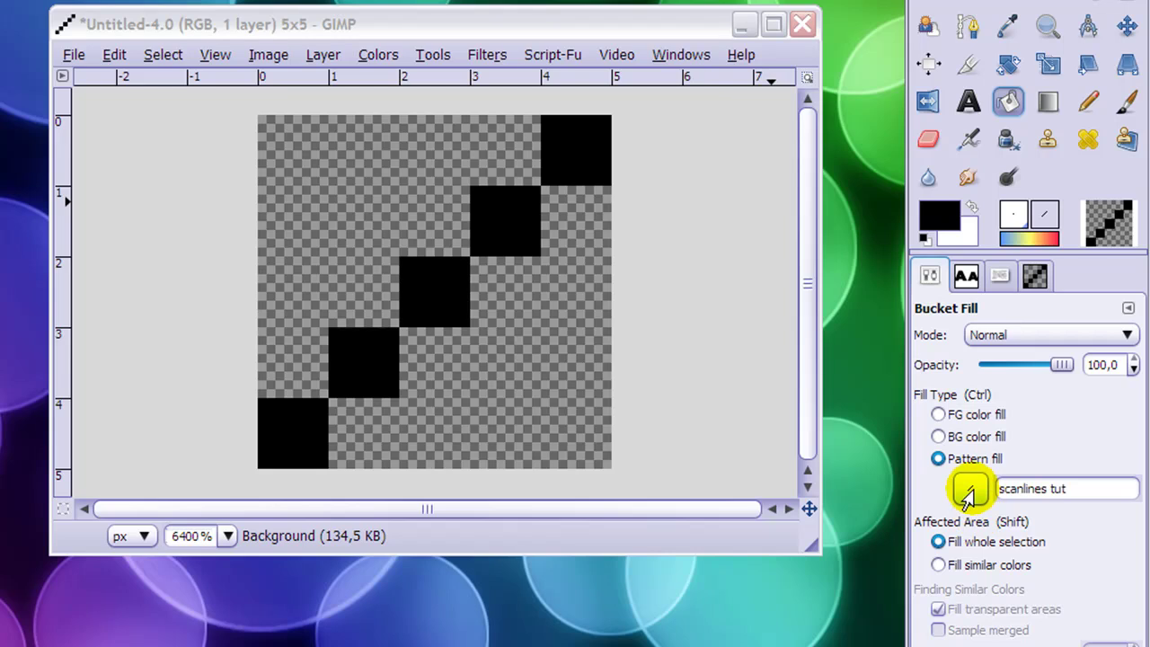
left_click(742, 34)
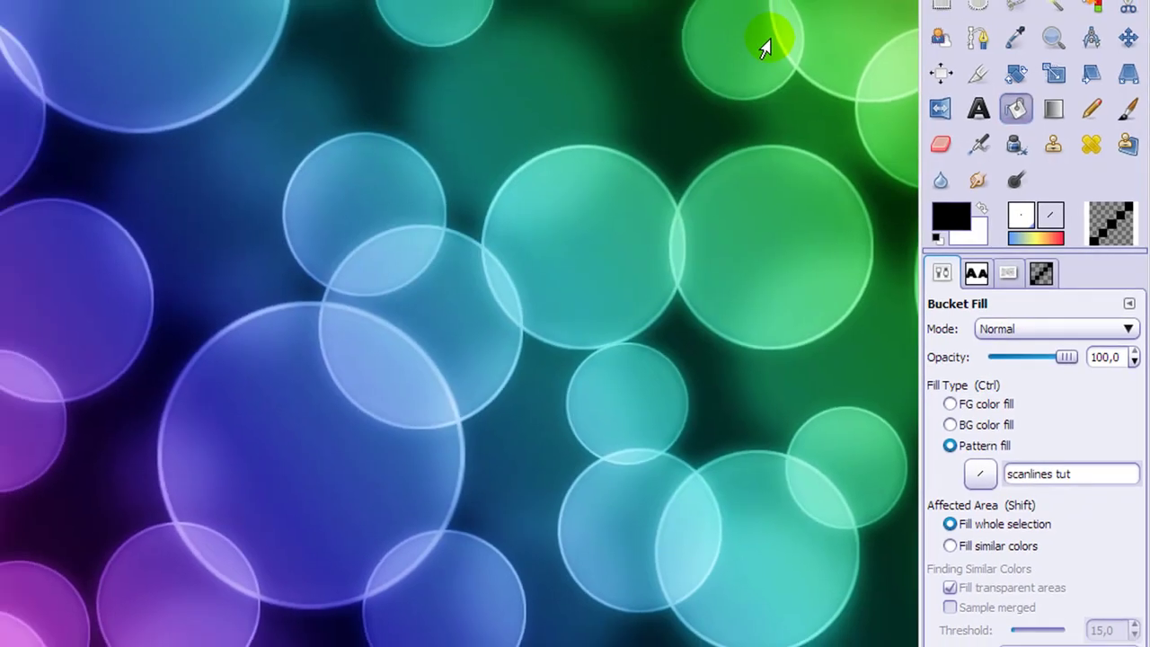
- Create a new image from the 640x480 template
left_click(724, 634)
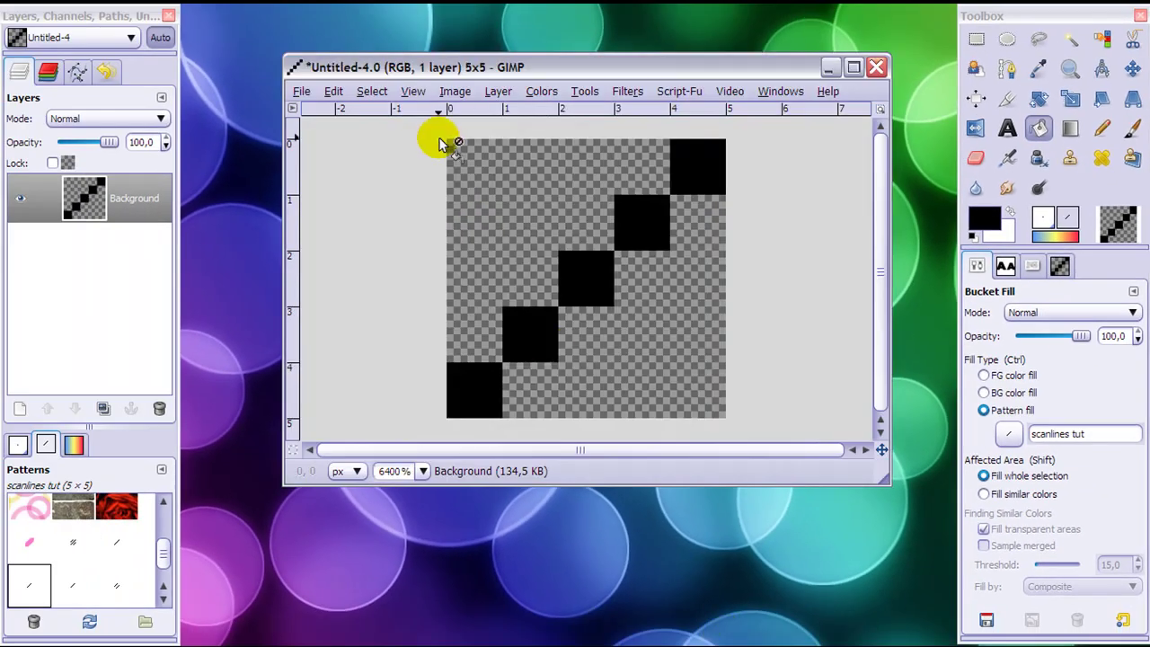
left_click(300, 92)
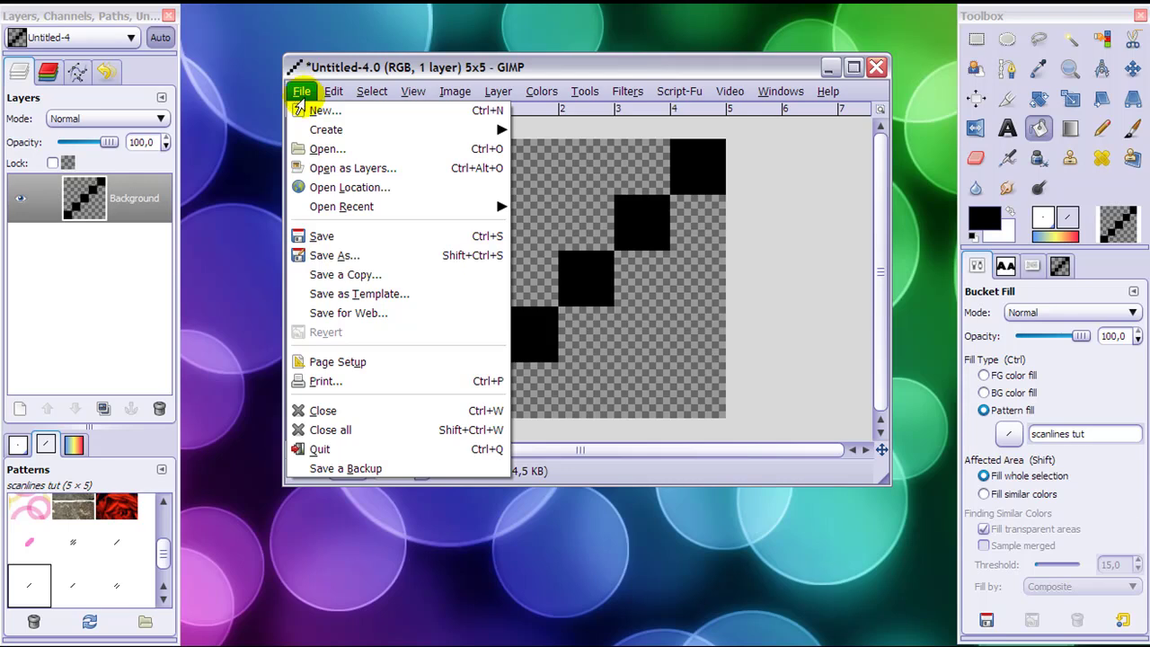
left_click(305, 111)
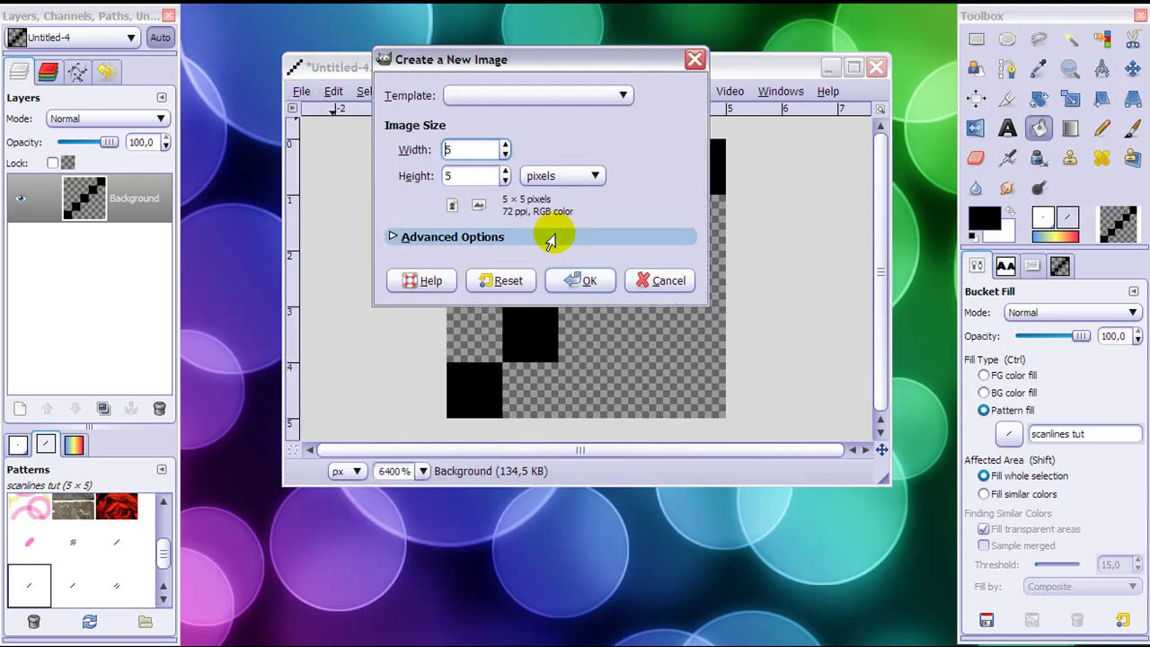
left_click(449, 96)
left_click(453, 97)
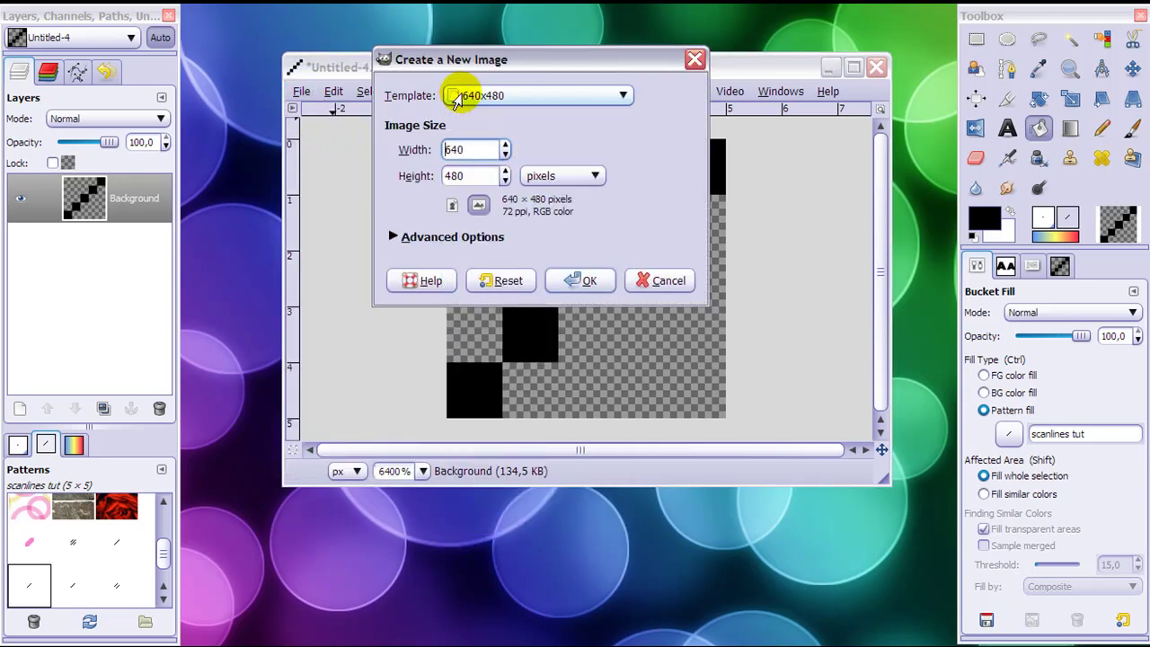
left_click(567, 282)
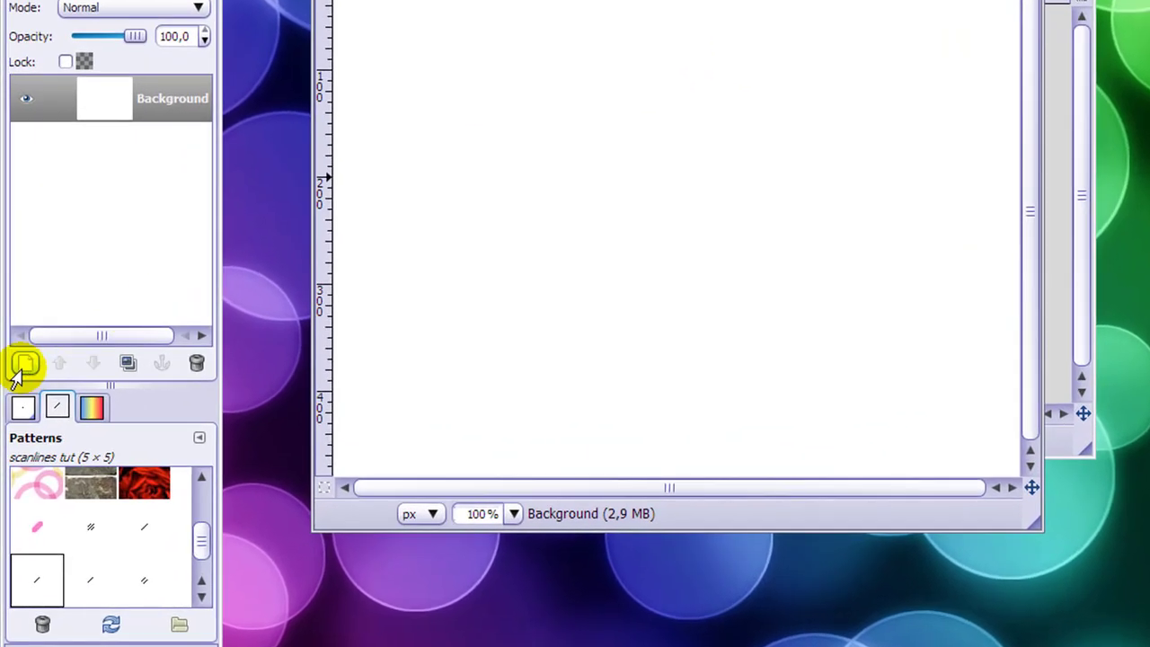
- Add a new layer filled with Transparency above the white Background
left_click(21, 365)
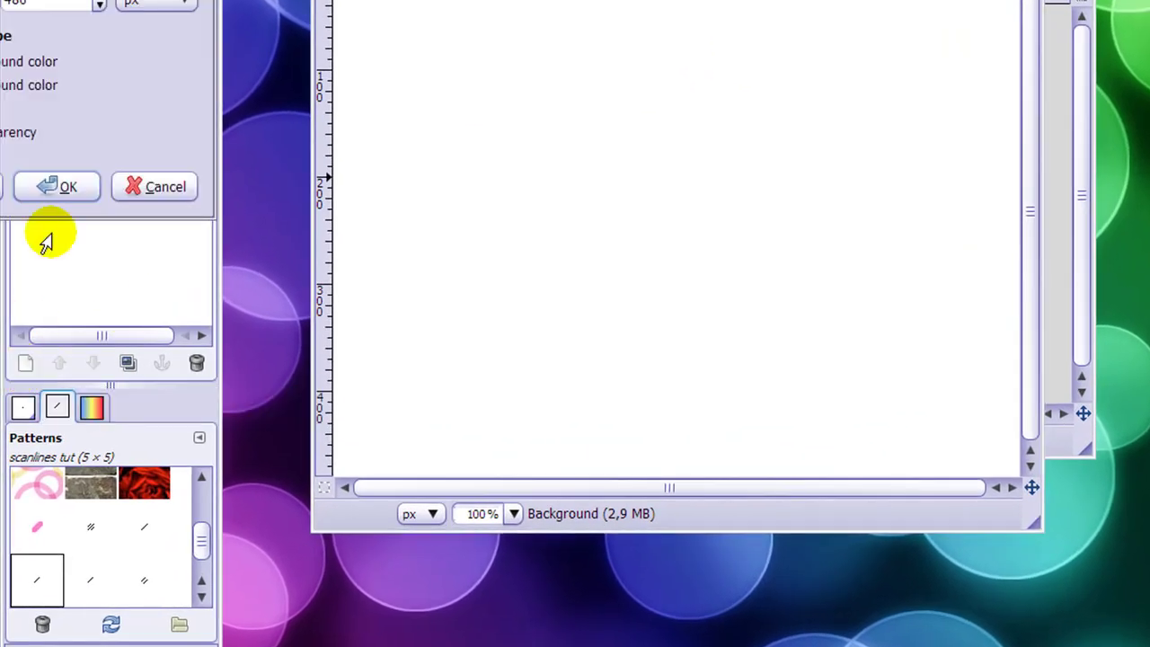
left_click(57, 186)
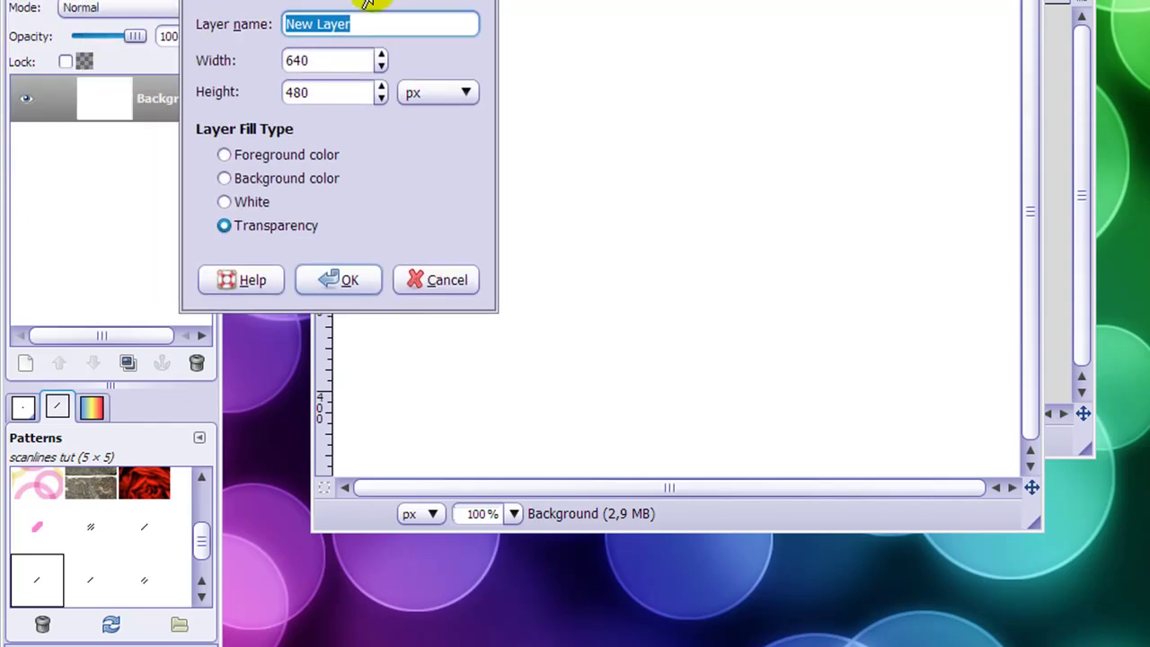
left_click(329, 280)
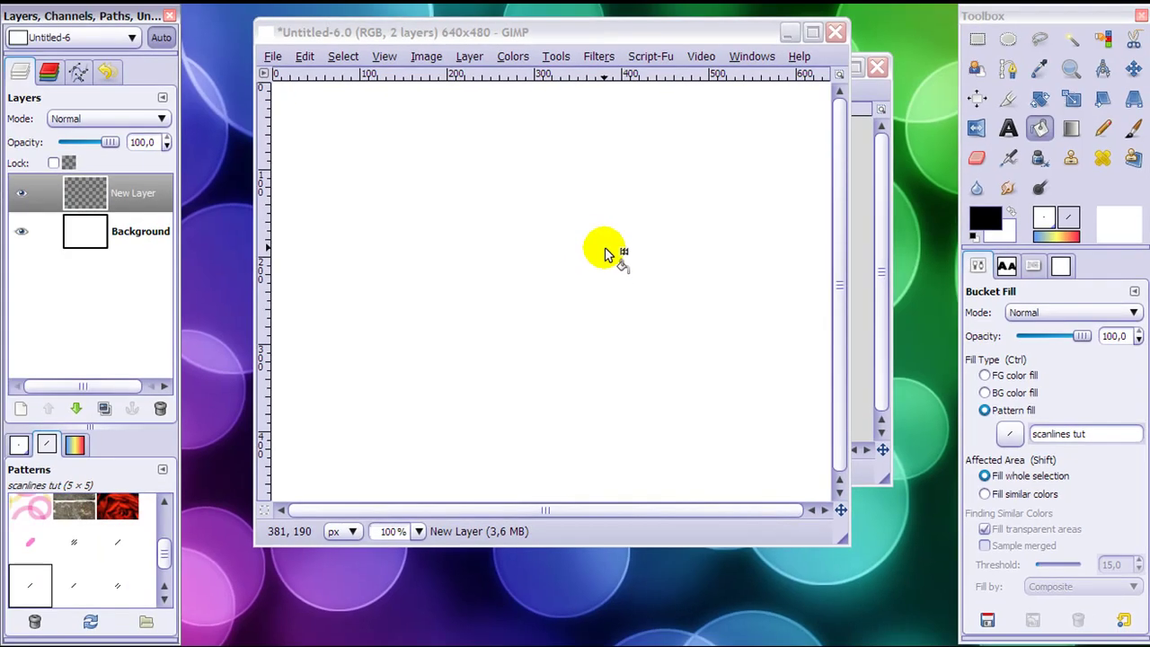
- Bucket-fill New Layer with the scanlines tut pattern across the 640×480 canvas
left_click(605, 250)
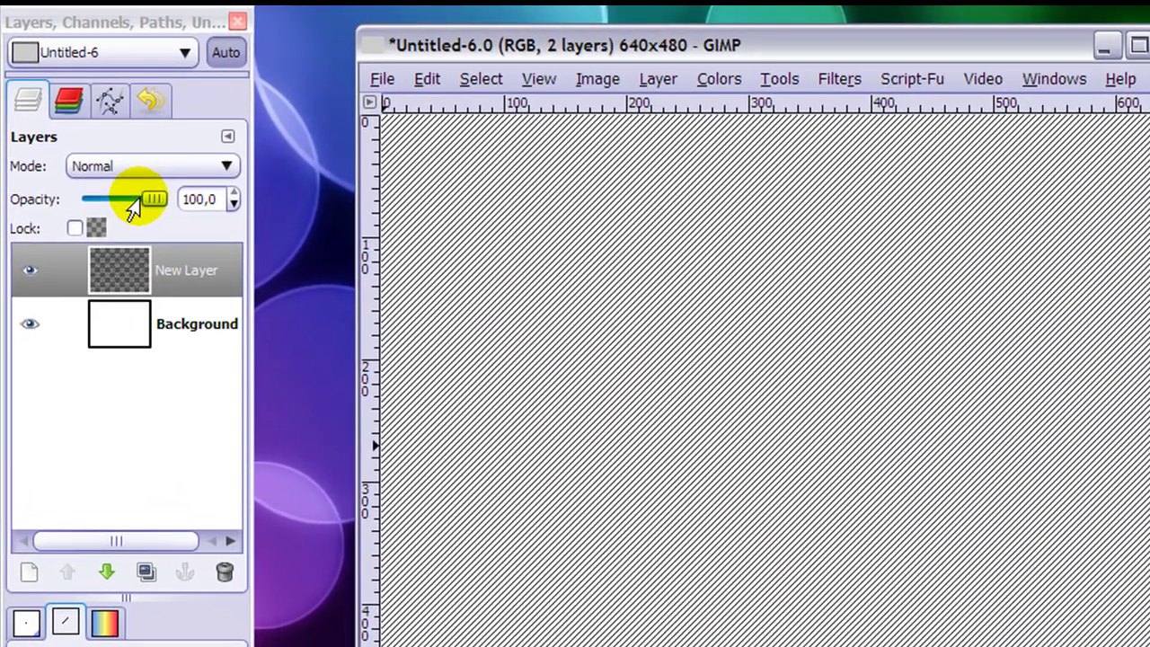
- Drag New Layer's Opacity slider in the Layers panel down to 45
left_click_drag(850, 47, 870, 73)
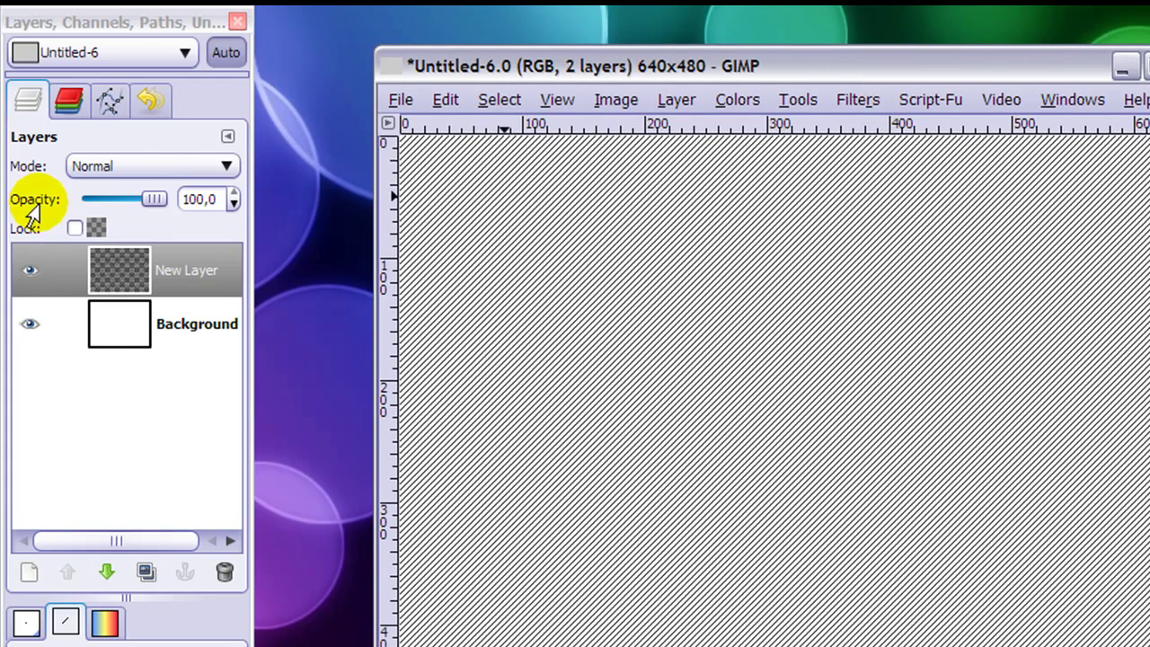
left_click(151, 201)
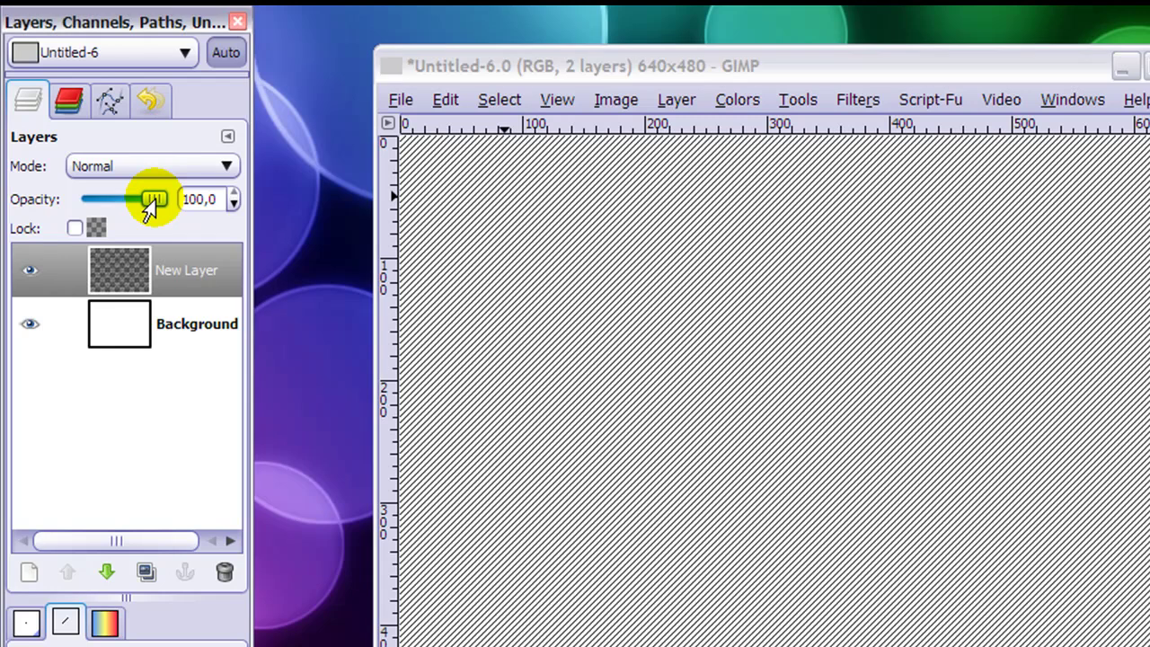
left_click_drag(148, 203, 111, 203)
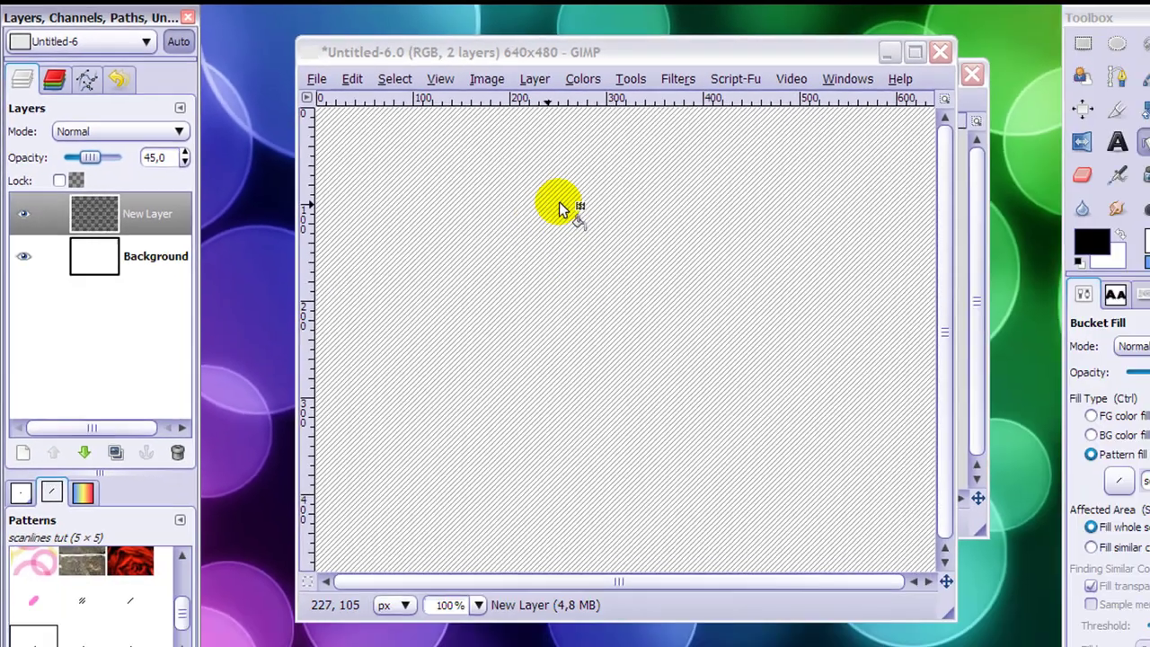